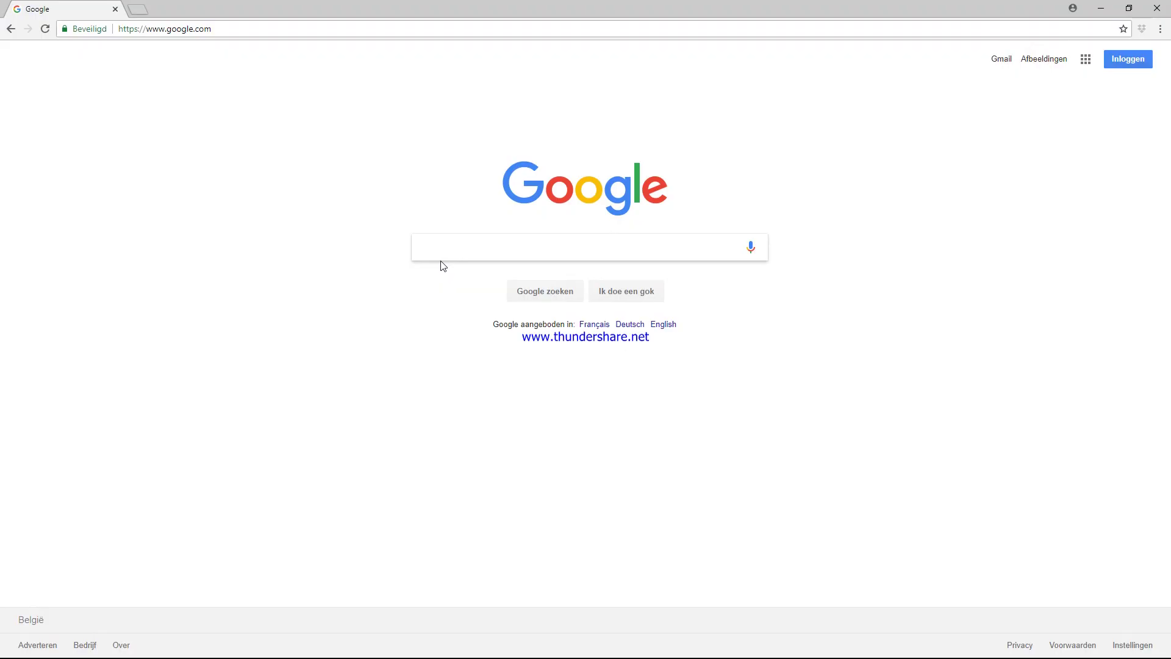
Step: Run a Google search for 'raspberry pi download' in Chrome
{"action": "type", "text": "aspberry pi d"}
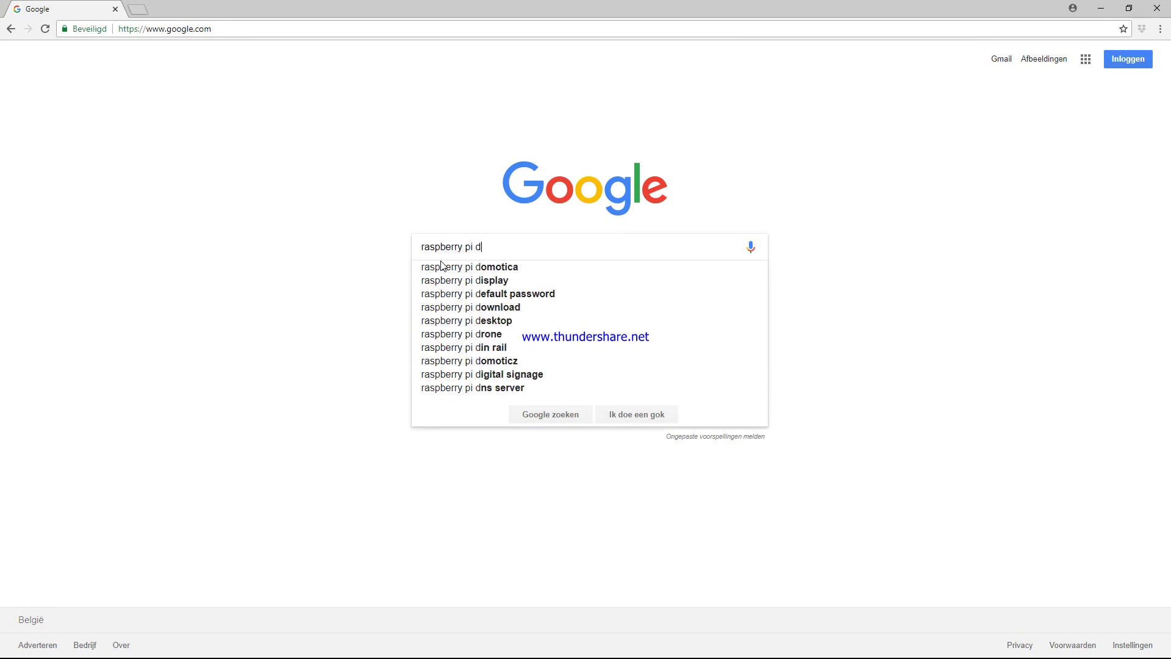
{"action": "type", "text": "ownloa"}
{"action": "key", "text": "Return"}
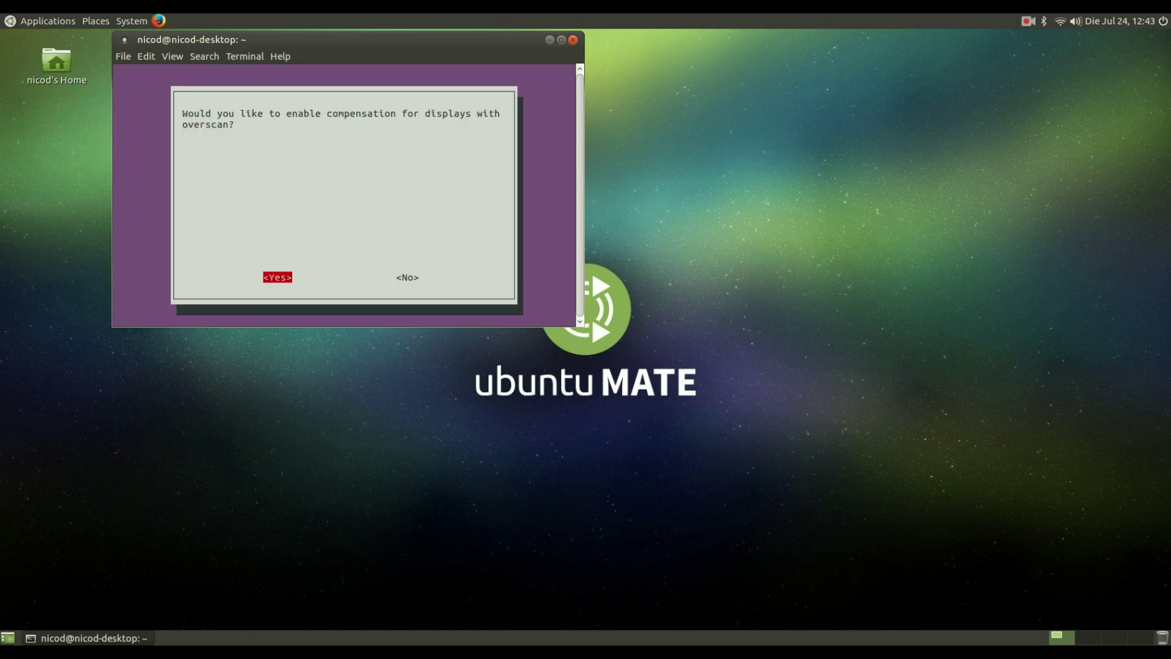
Step: Disable overscan compensation in raspi-config, then finish without rebooting
{"action": "key", "text": "Return"}
{"action": "key", "text": "Return"}
{"action": "key", "text": "Tab"}
{"action": "key", "text": "Return"}
{"action": "key", "text": "Return"}
Step: Close the current terminal and open a new MATE Terminal from the Applications menu
{"action": "key", "text": "ctrl+d"}
{"action": "left_click", "coordinate": [47, 21]}
{"action": "left_click", "coordinate": [182, 299]}
Step: Install Geany via sudo apt-get, confirming with 'y', and enter 'sudo geany' at the prompt
{"action": "key", "text": "Return"}
{"action": "type", "text": "y"}
{"action": "key", "text": "Return"}
{"action": "type", "text": "sudo geany"}
{"action": "key", "text": "Return"}
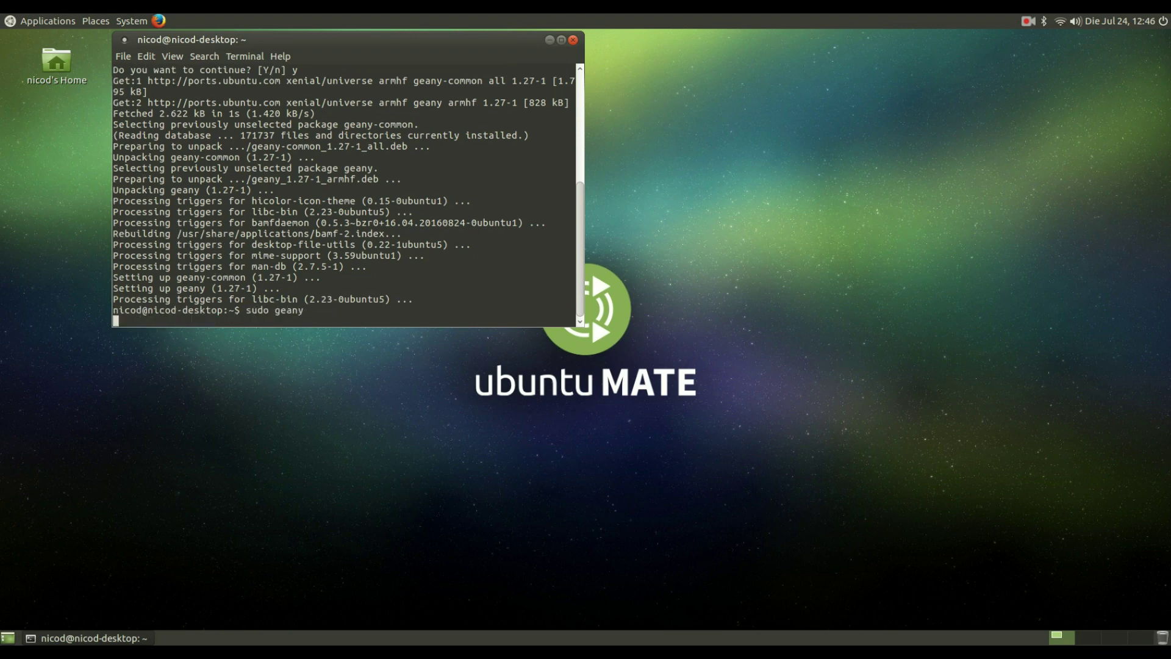